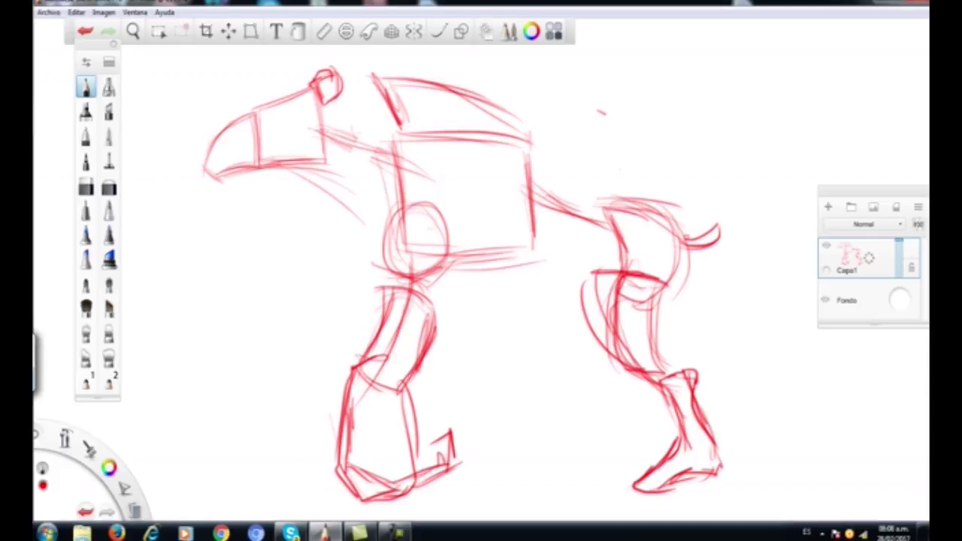
- Handwrite the note "Suave" in red above the hindquarters of the red creature sketch
key("space")
left_click_drag(559, 162, 536, 171)
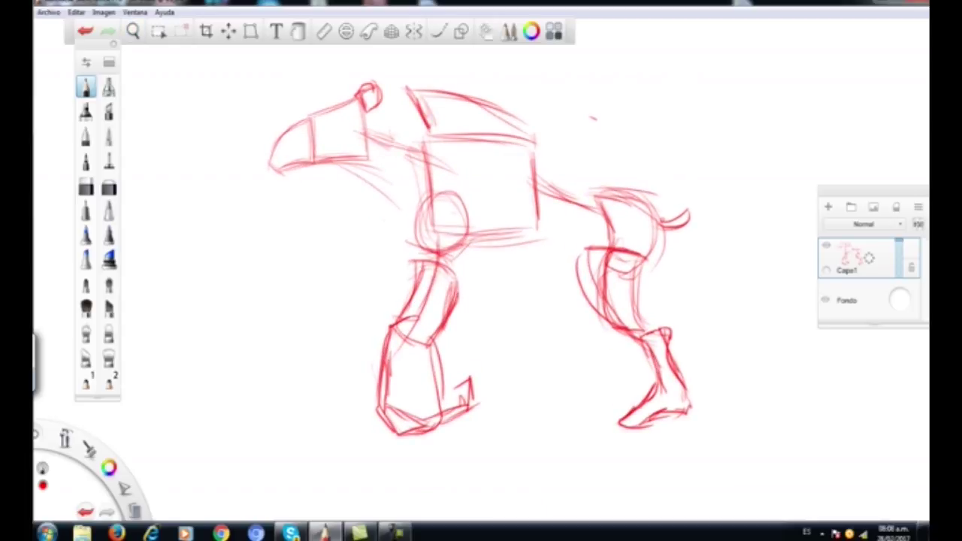
key("space")
left_click_drag(608, 152, 596, 161)
mouse_move(575, 176)
left_mouse_down()
mouse_move(557, 193)
mouse_move(456, 219)
mouse_move(499, 185)
mouse_move(577, 177)
left_mouse_up()
left_click_drag(533, 149, 536, 147)
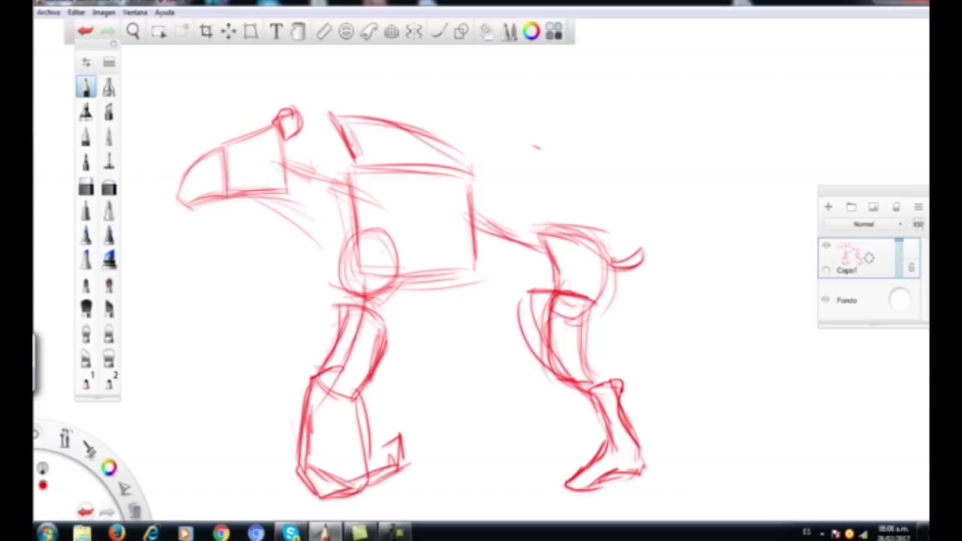
mouse_move(572, 111)
left_mouse_down()
mouse_move(563, 130)
mouse_move(590, 130)
left_mouse_up()
mouse_move(601, 121)
left_mouse_down()
mouse_move(604, 129)
mouse_move(620, 118)
mouse_move(633, 128)
left_mouse_up()
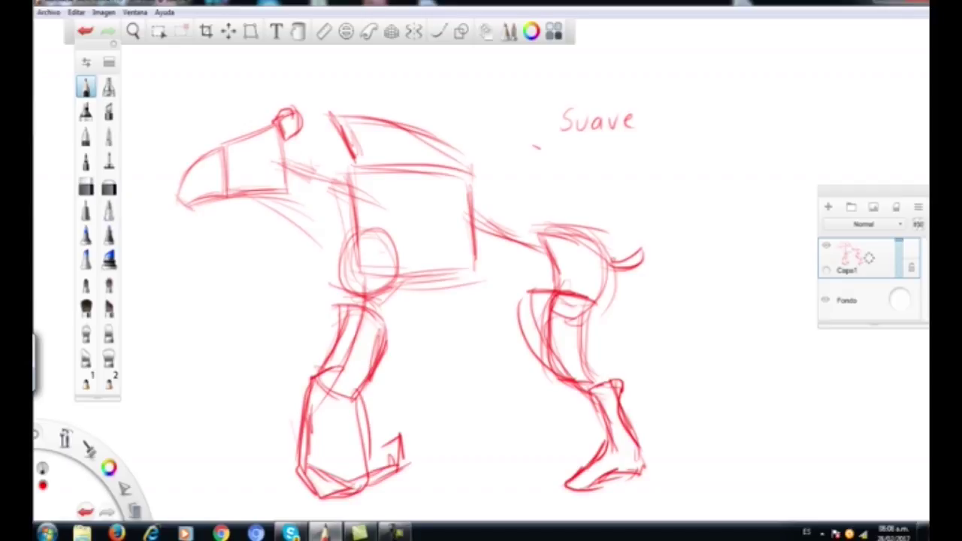
- Lower the red sketch layer's opacity to 39% and add a new empty layer above it
left_click_drag(899, 241, 899, 258)
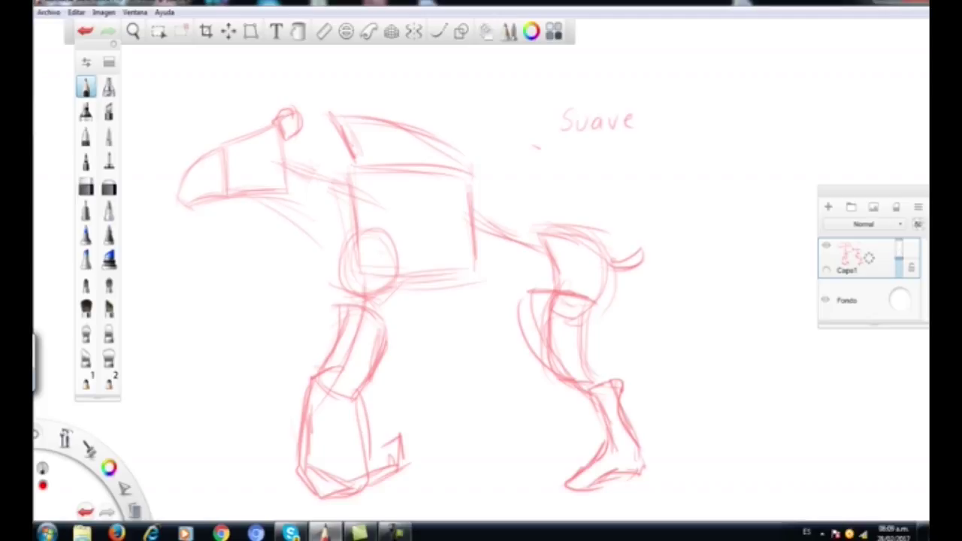
left_click_drag(869, 257, 892, 224)
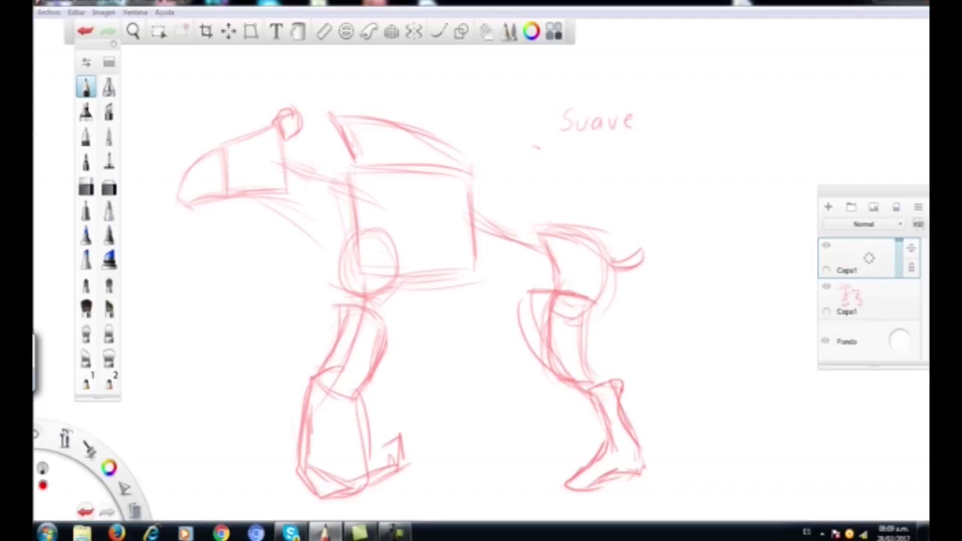
left_click(857, 299)
left_click_drag(899, 299, 899, 304)
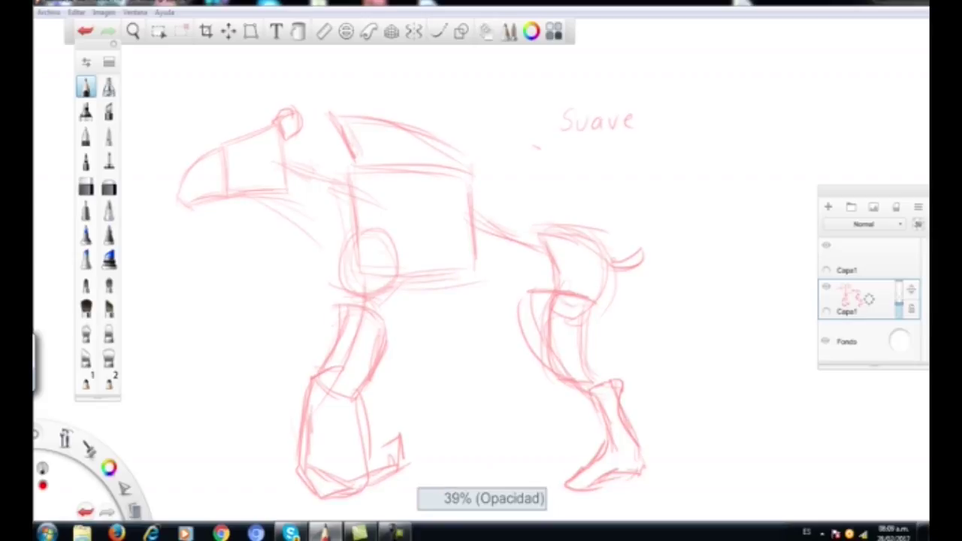
- Make the new empty layer active and set the drawing colour to blue
left_click(857, 258)
key("space")
left_click_drag(386, 172, 391, 209)
left_click_drag(393, 243, 450, 219)
left_click_drag(450, 186, 334, 84)
left_click_drag(333, 109, 417, 211)
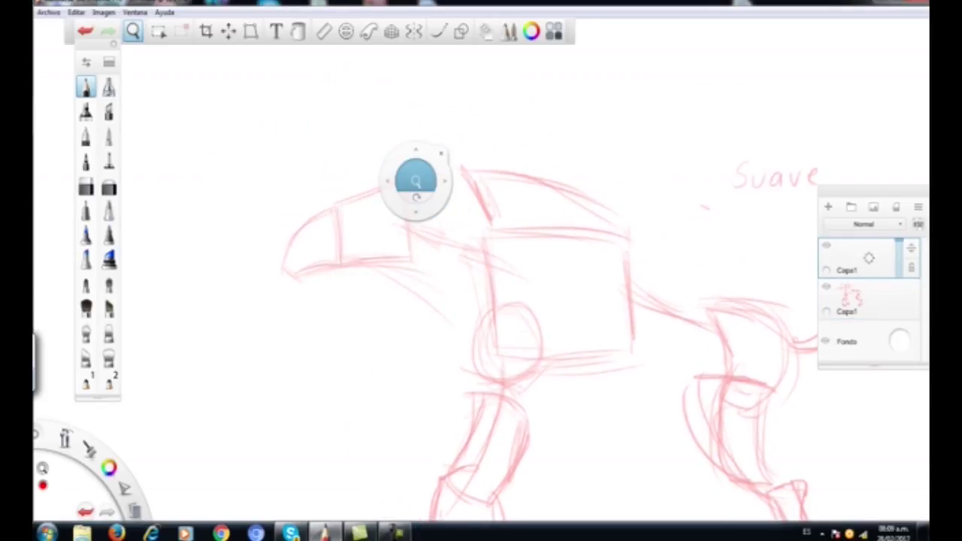
left_click_drag(417, 174, 283, 156)
key("space")
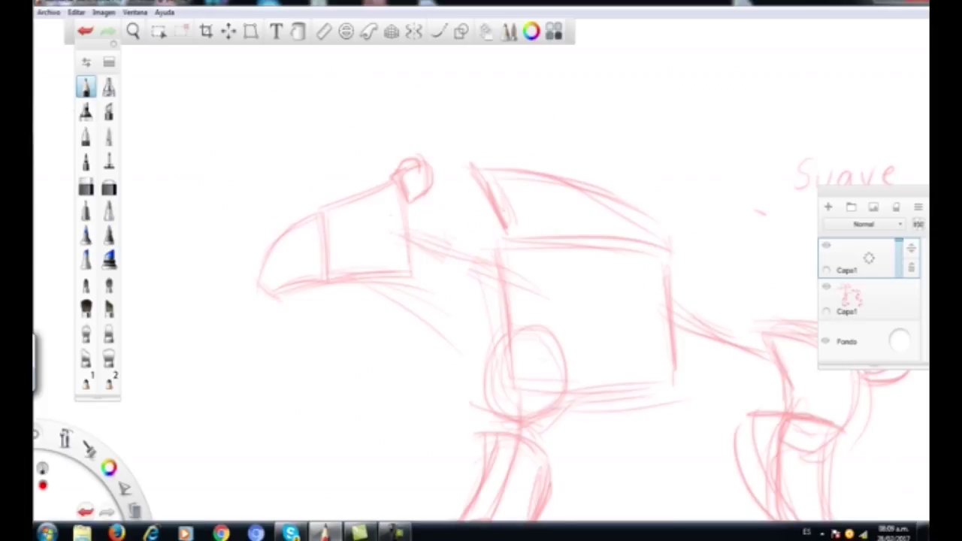
key("c")
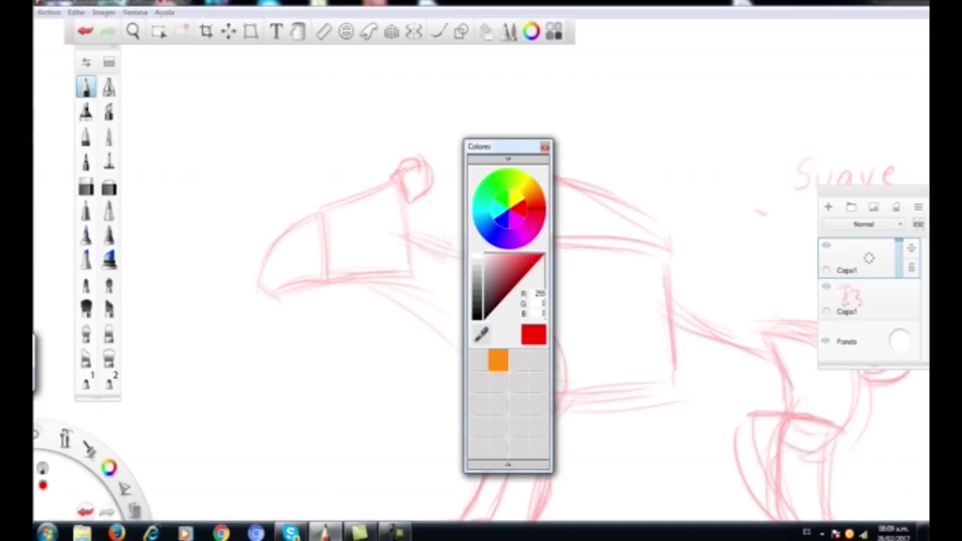
left_click(497, 230)
key("c")
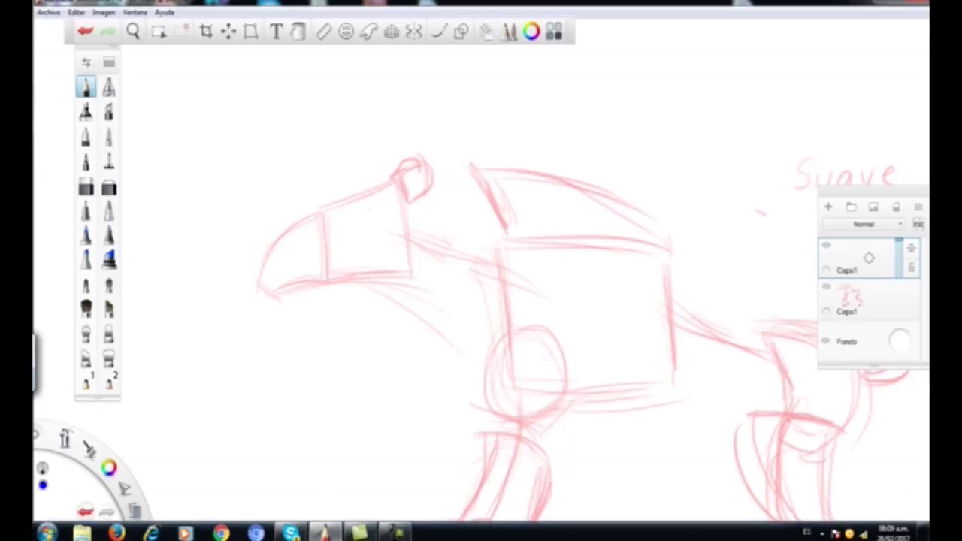
- Trace the creature's snout, head, ear, jaw and neck with a clean blue outline over the red sketch
mouse_move(399, 178)
left_mouse_down()
mouse_move(342, 191)
mouse_move(274, 236)
mouse_move(254, 283)
mouse_move(257, 295)
mouse_move(277, 298)
mouse_move(308, 283)
mouse_move(381, 290)
mouse_move(412, 267)
left_mouse_up()
mouse_move(363, 293)
left_mouse_down()
mouse_move(387, 299)
mouse_move(488, 392)
left_mouse_up()
mouse_move(399, 177)
left_mouse_down()
mouse_move(426, 167)
mouse_move(433, 180)
mouse_move(425, 200)
mouse_move(409, 204)
mouse_move(427, 180)
mouse_move(461, 163)
mouse_move(517, 176)
left_mouse_up()
key("space")
left_click_drag(519, 253, 504, 139)
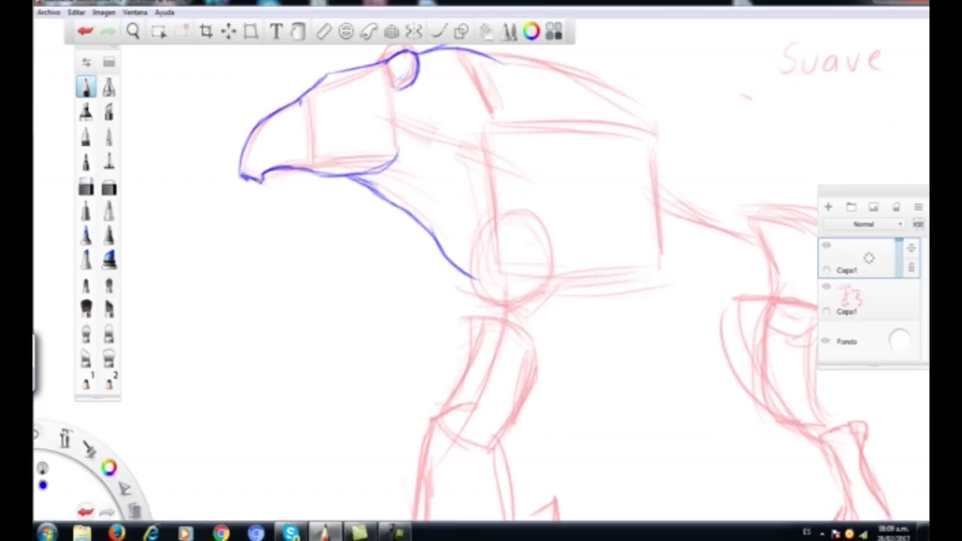
- Outline the shoulder and the near front leg in blue, following the red circle and limb shapes
mouse_move(479, 280)
left_mouse_down()
mouse_move(477, 251)
mouse_move(492, 305)
mouse_move(513, 316)
mouse_move(545, 303)
mouse_move(564, 230)
left_mouse_up()
mouse_move(561, 281)
left_mouse_down()
mouse_move(570, 228)
mouse_move(520, 200)
left_mouse_up()
key("space")
left_click_drag(583, 316, 569, 230)
left_click_drag(469, 207, 427, 330)
mouse_move(559, 197)
left_mouse_down()
mouse_move(543, 297)
mouse_move(486, 360)
left_mouse_up()
left_click_drag(558, 239, 599, 153)
mouse_move(573, 215)
left_mouse_down()
mouse_move(563, 239)
mouse_move(503, 251)
mouse_move(482, 337)
left_mouse_up()
left_click_drag(499, 230, 489, 269)
mouse_move(438, 314)
left_mouse_down()
mouse_move(466, 322)
mouse_move(433, 311)
mouse_move(412, 346)
mouse_move(397, 435)
mouse_move(401, 461)
mouse_move(435, 494)
left_mouse_up()
mouse_move(489, 348)
left_mouse_down()
mouse_move(502, 406)
mouse_move(495, 461)
left_mouse_up()
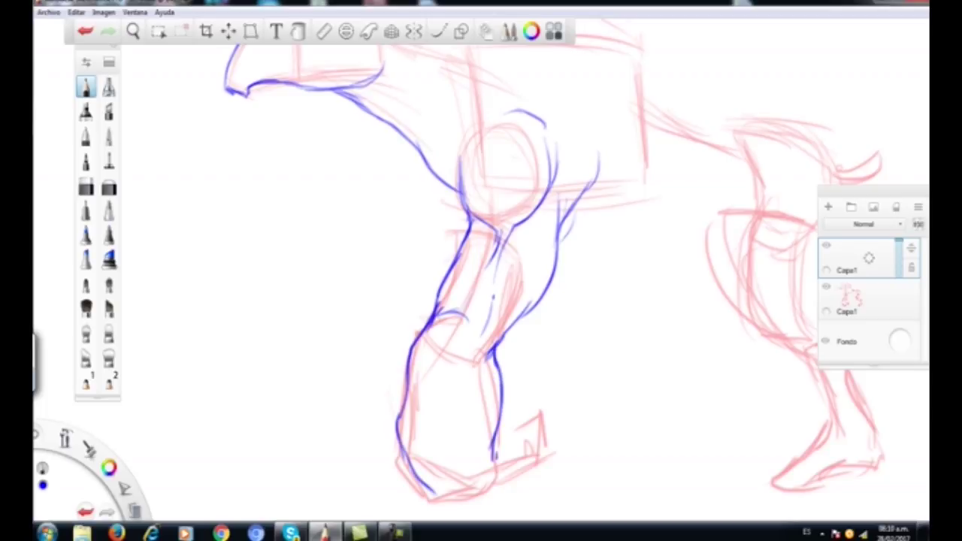
- Outline the near front foot in blue with its curled claw
key("space")
mouse_move(518, 167)
left_mouse_down()
mouse_move(436, 199)
mouse_move(400, 131)
left_mouse_up()
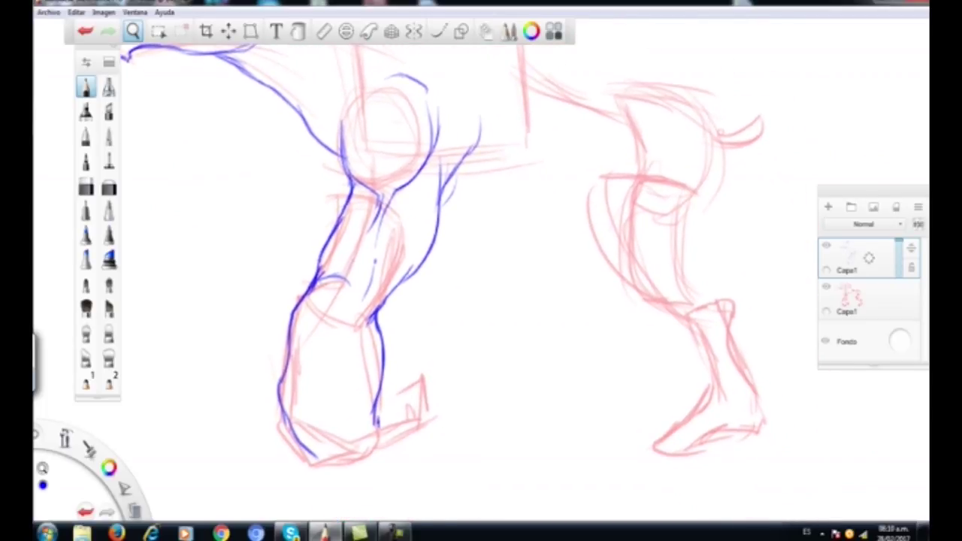
mouse_move(403, 273)
left_mouse_down()
mouse_move(426, 259)
mouse_move(404, 274)
left_mouse_up()
mouse_move(304, 400)
left_mouse_down()
mouse_move(306, 436)
mouse_move(317, 451)
mouse_move(338, 455)
mouse_move(382, 451)
mouse_move(413, 428)
mouse_move(423, 396)
mouse_move(412, 366)
mouse_move(394, 372)
mouse_move(399, 398)
left_mouse_up()
- Draw the belly, back, rump and short raised tail of the creature in blue
key("space")
mouse_move(435, 238)
left_mouse_down()
mouse_move(421, 307)
mouse_move(465, 282)
mouse_move(494, 305)
left_mouse_up()
mouse_move(469, 275)
left_mouse_down()
mouse_move(495, 308)
mouse_move(556, 328)
mouse_move(510, 315)
left_mouse_up()
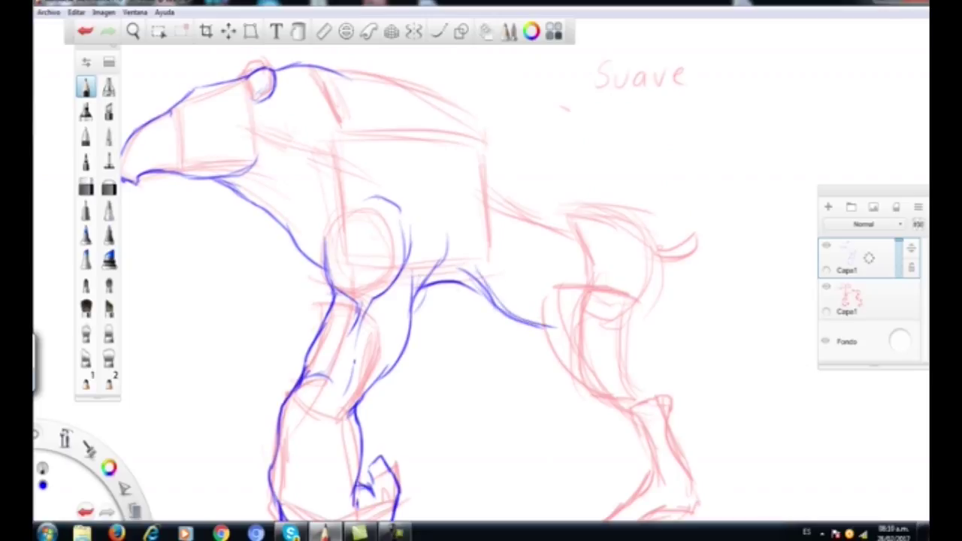
mouse_move(323, 70)
left_mouse_down()
mouse_move(387, 76)
mouse_move(484, 115)
mouse_move(515, 161)
mouse_move(495, 147)
mouse_move(467, 218)
left_mouse_up()
mouse_move(493, 138)
left_mouse_down()
mouse_move(576, 189)
mouse_move(616, 197)
mouse_move(651, 232)
mouse_move(665, 273)
mouse_move(657, 292)
left_mouse_up()
mouse_move(660, 259)
left_mouse_down()
mouse_move(649, 299)
mouse_move(657, 290)
mouse_move(641, 288)
left_mouse_up()
key("space")
mouse_move(604, 243)
left_mouse_down()
mouse_move(648, 228)
mouse_move(618, 260)
left_mouse_up()
left_click_drag(535, 295, 537, 248)
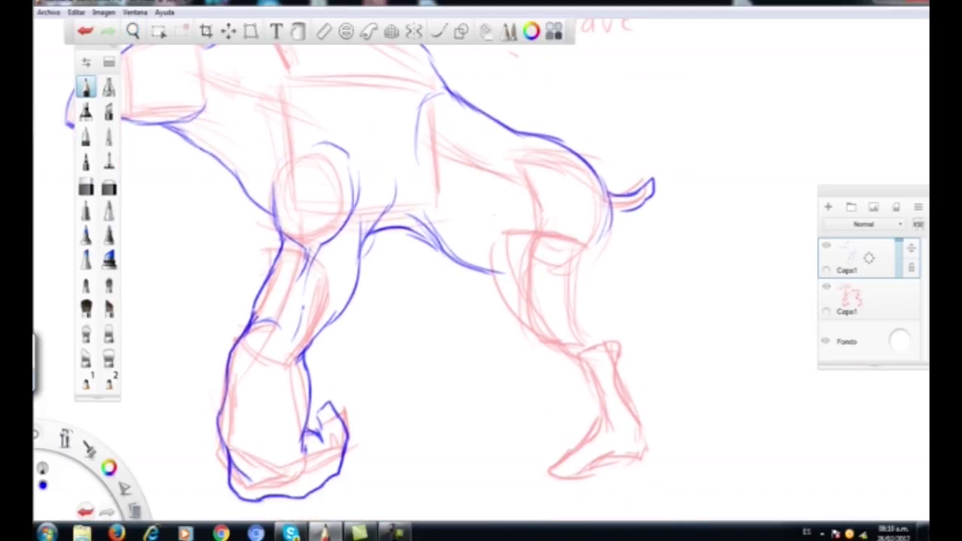
- Outline the near hind leg in blue, from the thigh through the heel to the foot
mouse_move(504, 209)
left_mouse_down()
mouse_move(493, 275)
mouse_move(527, 342)
left_mouse_up()
mouse_move(498, 311)
left_mouse_down()
mouse_move(583, 366)
mouse_move(596, 397)
mouse_move(588, 434)
left_mouse_up()
mouse_move(609, 216)
left_mouse_down()
mouse_move(584, 295)
mouse_move(586, 316)
mouse_move(625, 346)
mouse_move(619, 370)
left_mouse_up()
key("space")
left_click_drag(654, 305, 635, 160)
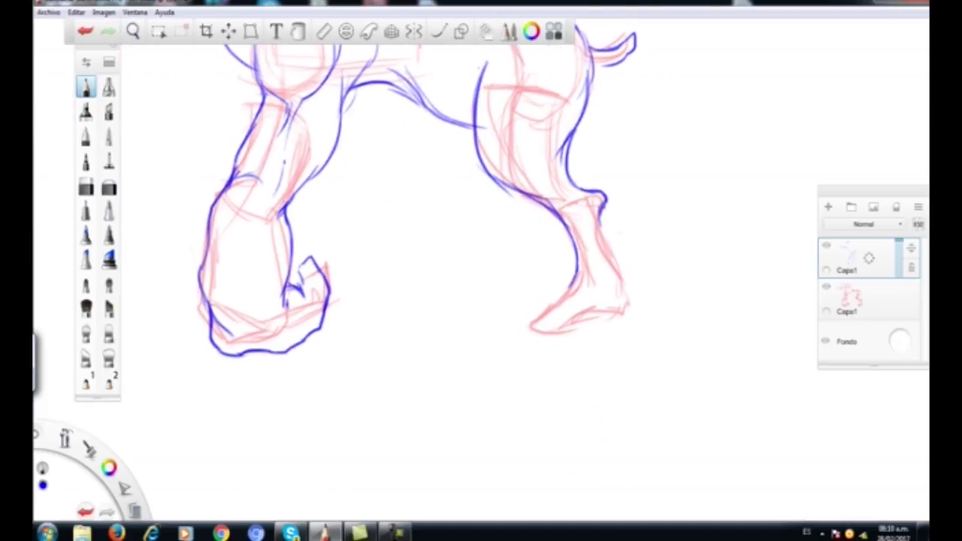
left_click_drag(602, 218, 632, 312)
mouse_move(579, 262)
left_mouse_down()
mouse_move(523, 322)
mouse_move(543, 328)
mouse_move(593, 308)
mouse_move(625, 312)
mouse_move(632, 292)
left_mouse_up()
key("space")
mouse_move(577, 119)
left_mouse_down()
mouse_move(543, 142)
mouse_move(590, 319)
left_mouse_up()
- Refine the blue outline with extra contour strokes along the head, back, flank and legs
left_click_drag(374, 321, 388, 241)
mouse_move(393, 275)
left_mouse_down()
mouse_move(384, 223)
mouse_move(401, 214)
left_mouse_up()
left_click_drag(454, 276, 481, 251)
mouse_move(459, 269)
left_mouse_down()
mouse_move(483, 245)
mouse_move(493, 207)
left_mouse_up()
left_click_drag(343, 179, 351, 165)
left_click_drag(264, 183, 373, 230)
mouse_move(298, 130)
left_mouse_down()
mouse_move(331, 98)
mouse_move(445, 120)
left_mouse_up()
left_click_drag(561, 242, 550, 253)
left_click_drag(497, 229, 550, 248)
mouse_move(613, 293)
left_mouse_down()
mouse_move(595, 317)
mouse_move(603, 341)
left_mouse_up()
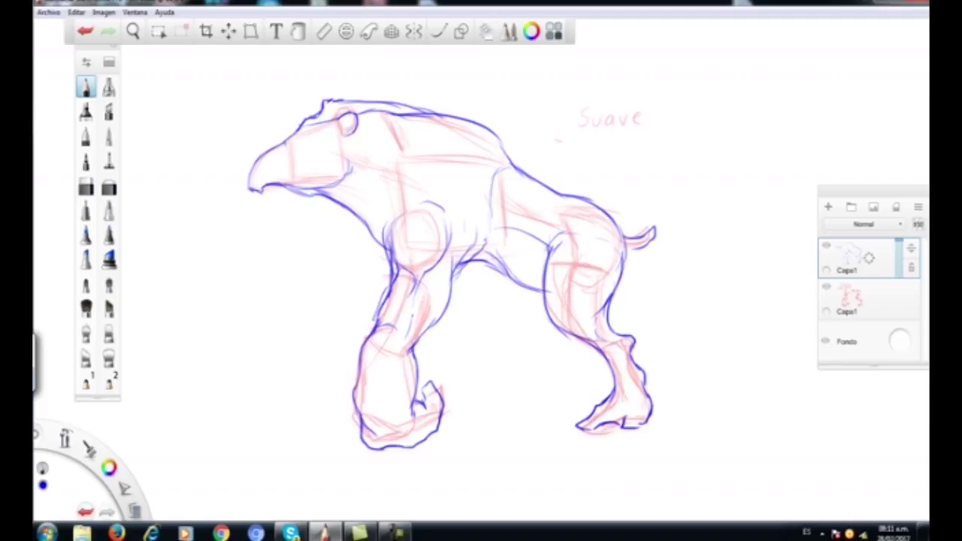
- Outline the far front leg and the far hind leg in blue behind the near ones
key("space")
left_click_drag(435, 128, 516, 228)
left_click_drag(476, 183, 483, 233)
left_click_drag(461, 199, 482, 201)
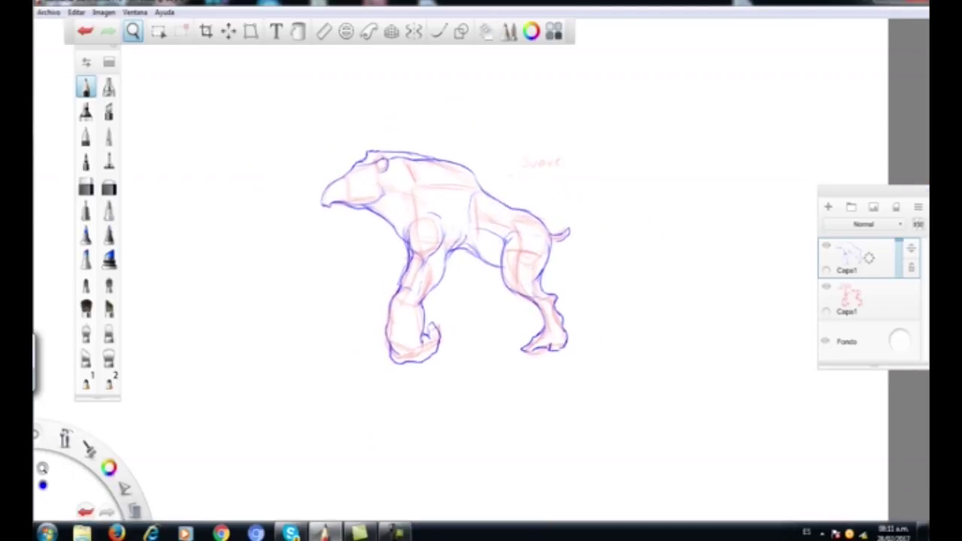
left_click_drag(409, 177, 481, 256)
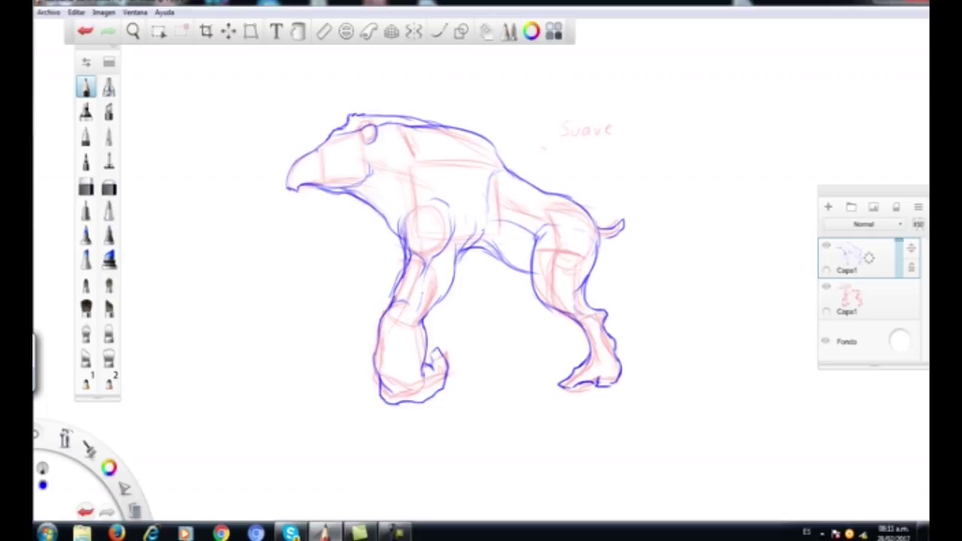
left_click_drag(400, 205, 398, 222)
mouse_move(384, 218)
left_mouse_down()
mouse_move(387, 257)
mouse_move(372, 290)
left_mouse_up()
mouse_move(365, 309)
left_mouse_down()
mouse_move(341, 345)
mouse_move(342, 373)
mouse_move(357, 393)
mouse_move(381, 389)
left_mouse_up()
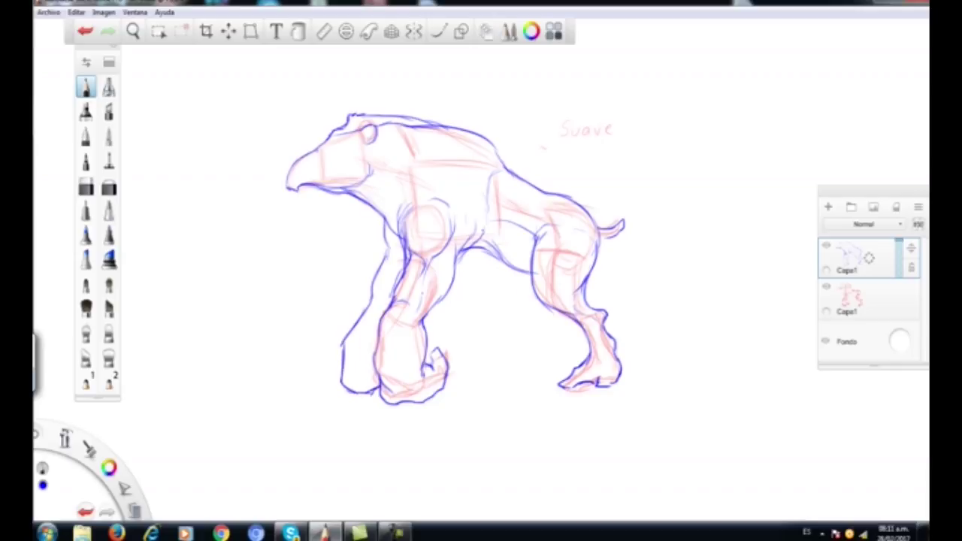
mouse_move(502, 260)
left_mouse_down()
mouse_move(538, 319)
mouse_move(528, 358)
mouse_move(501, 385)
mouse_move(549, 378)
left_mouse_up()
mouse_move(554, 360)
left_mouse_down()
mouse_move(552, 379)
mouse_move(556, 307)
left_mouse_up()
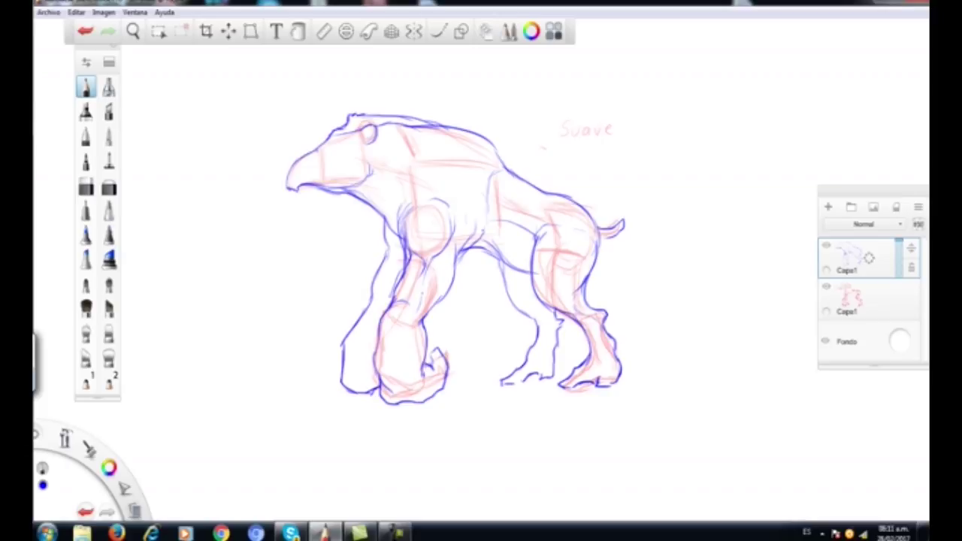
- Add the "Tapirs of the World" reference image from the Imágenes library and place it above and to the right of the creature
key("space")
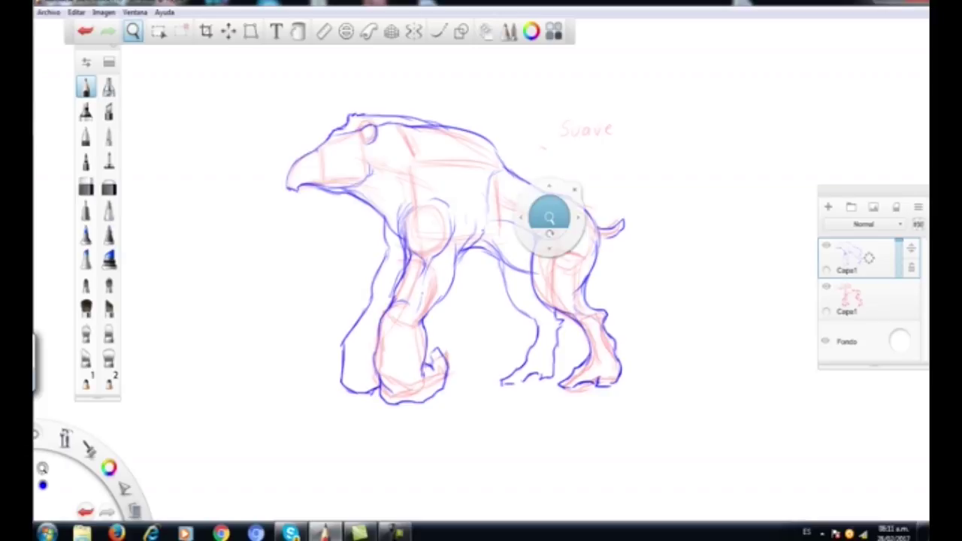
left_click_drag(558, 173, 477, 267)
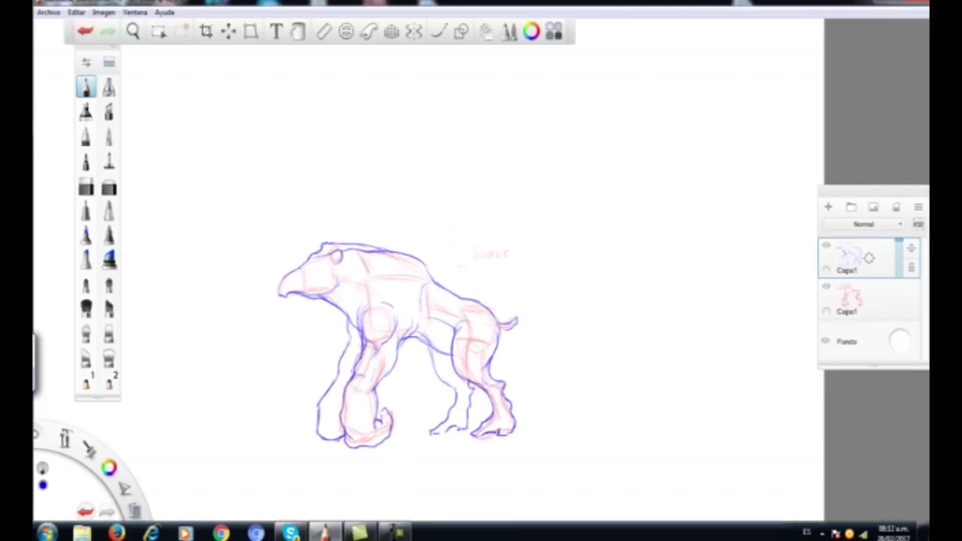
left_click(48, 12)
left_click(75, 149)
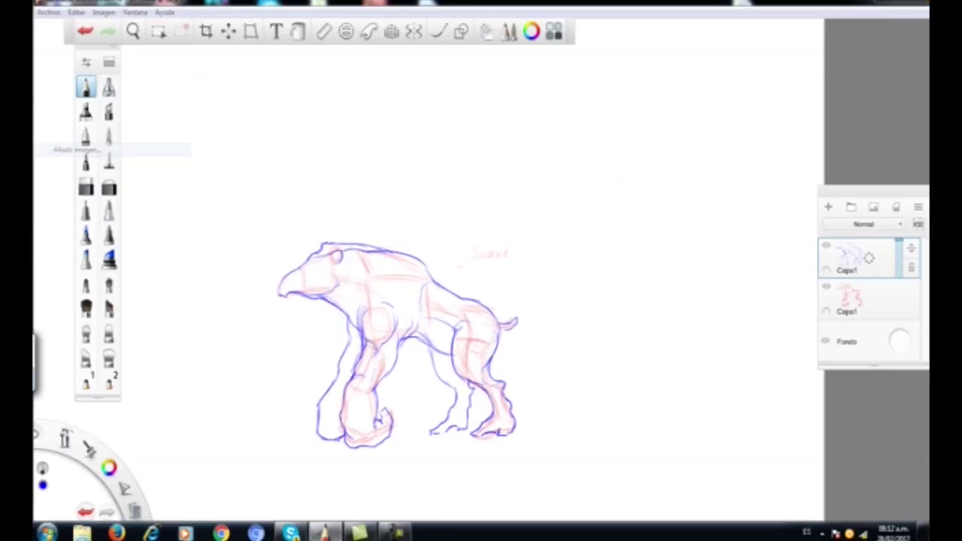
scroll(174, 200, "down", 2)
scroll(174, 199, "down", 3)
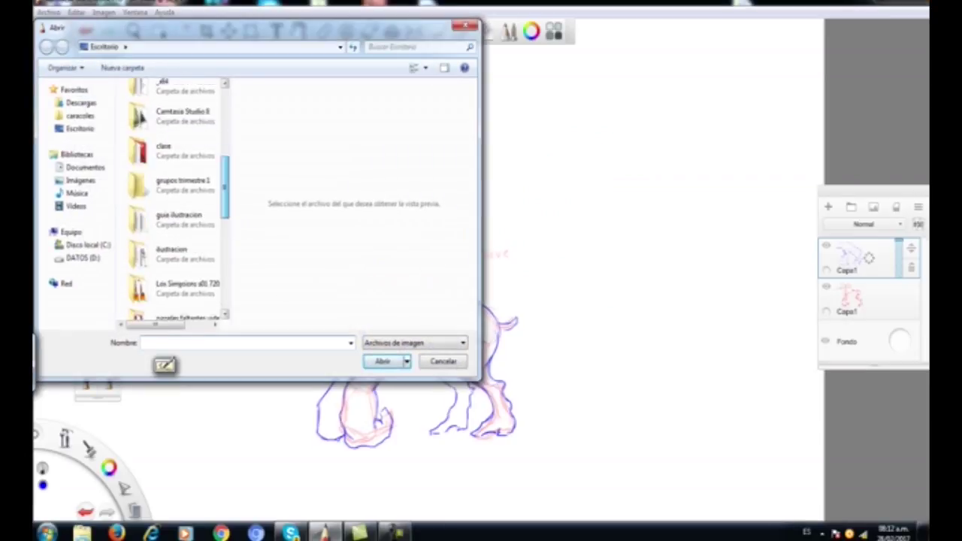
scroll(175, 199, "up", 1)
scroll(174, 199, "down", 1)
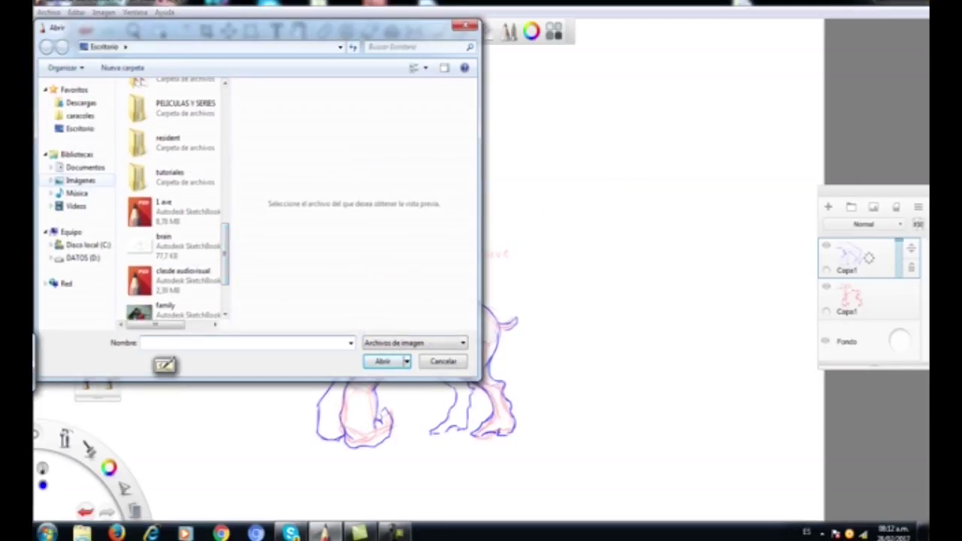
left_click(80, 181)
mouse_move(225, 128)
left_mouse_down()
mouse_move(224, 153)
mouse_move(225, 143)
left_mouse_up()
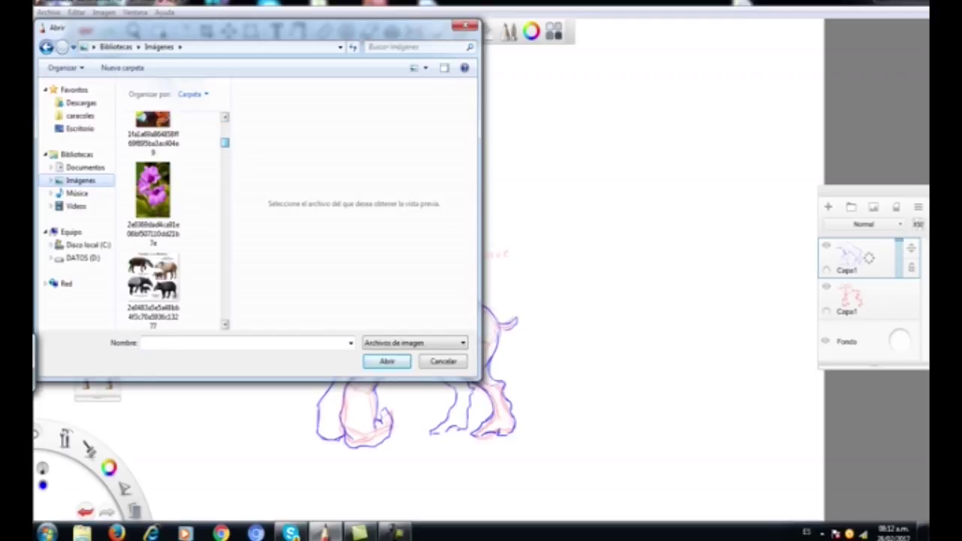
left_click(156, 284)
left_click(383, 362)
mouse_move(493, 283)
left_mouse_down()
mouse_move(626, 275)
mouse_move(694, 216)
mouse_move(723, 284)
mouse_move(704, 262)
left_mouse_up()
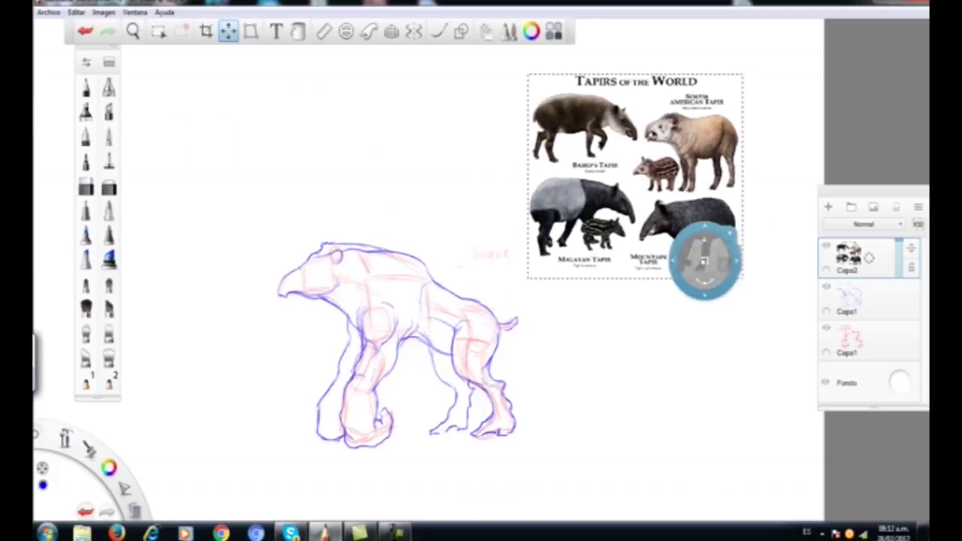
key("Escape")
- Handwrite "Escencia" in blue above the creature and underline it twice
key("space")
left_click_drag(631, 194, 717, 239)
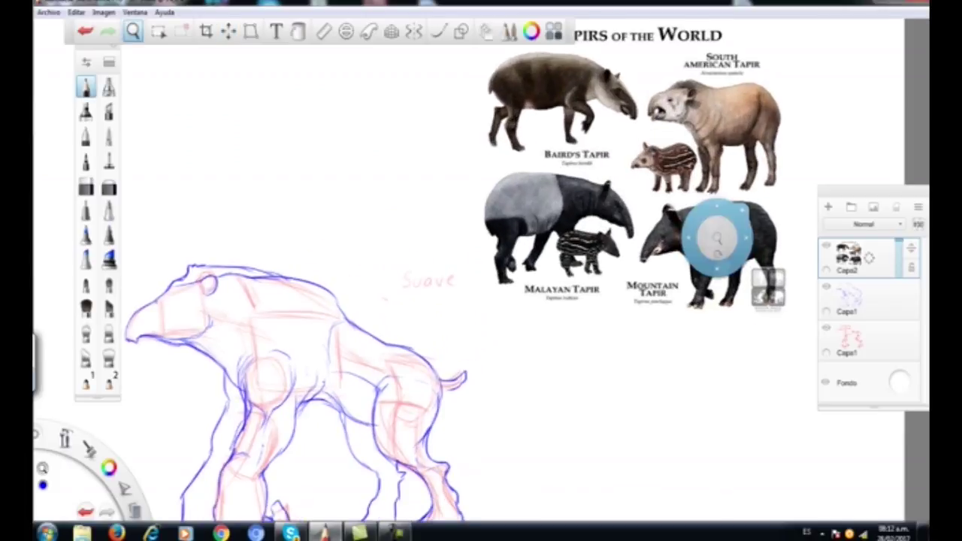
left_click_drag(565, 285, 627, 266)
mouse_move(359, 290)
left_mouse_down()
mouse_move(337, 269)
mouse_move(316, 276)
left_mouse_up()
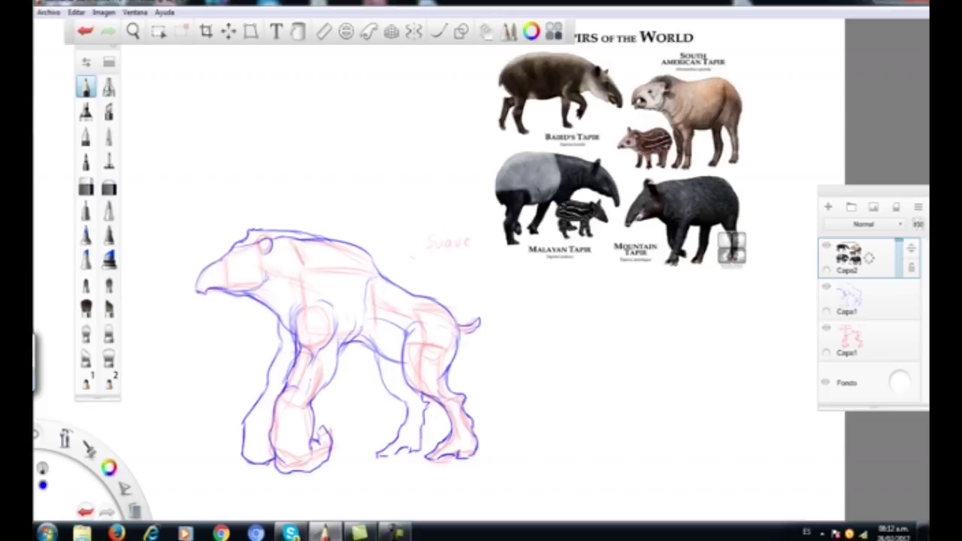
left_click_drag(236, 244, 239, 236)
mouse_move(262, 99)
left_mouse_down()
mouse_move(249, 120)
mouse_move(257, 125)
left_mouse_up()
mouse_move(275, 110)
left_mouse_down()
mouse_move(266, 124)
mouse_move(281, 125)
left_mouse_up()
mouse_move(289, 119)
left_mouse_down()
mouse_move(297, 113)
mouse_move(297, 124)
left_mouse_up()
left_click_drag(301, 125, 320, 124)
mouse_move(328, 113)
left_mouse_down()
mouse_move(328, 124)
mouse_move(345, 125)
left_mouse_up()
mouse_move(244, 134)
left_mouse_down()
mouse_move(342, 131)
mouse_move(336, 139)
left_mouse_up()
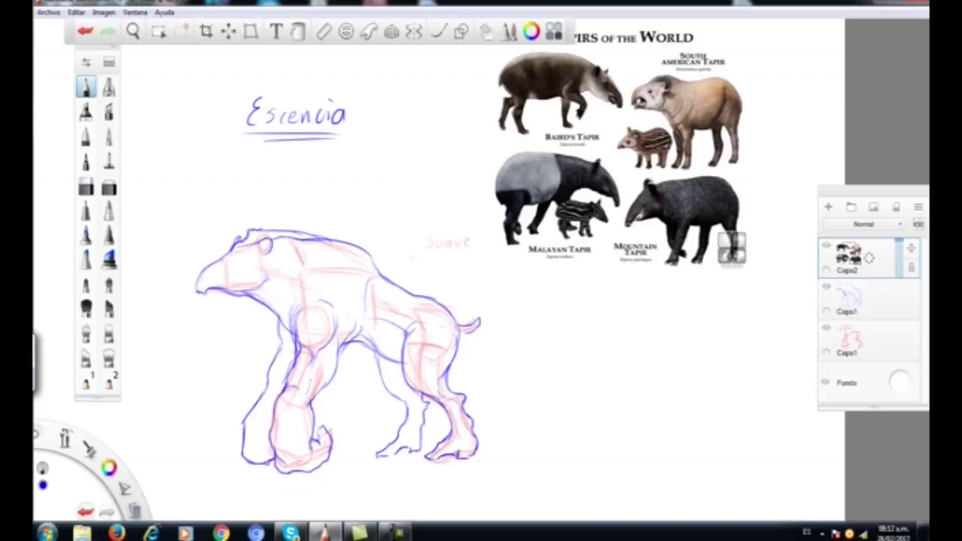
- Handwrite "poses" in blue below the tapir reference image and draw a box around it
key("space")
left_click_drag(419, 238, 473, 294)
left_click_drag(274, 244, 444, 229)
left_click_drag(444, 269, 407, 274)
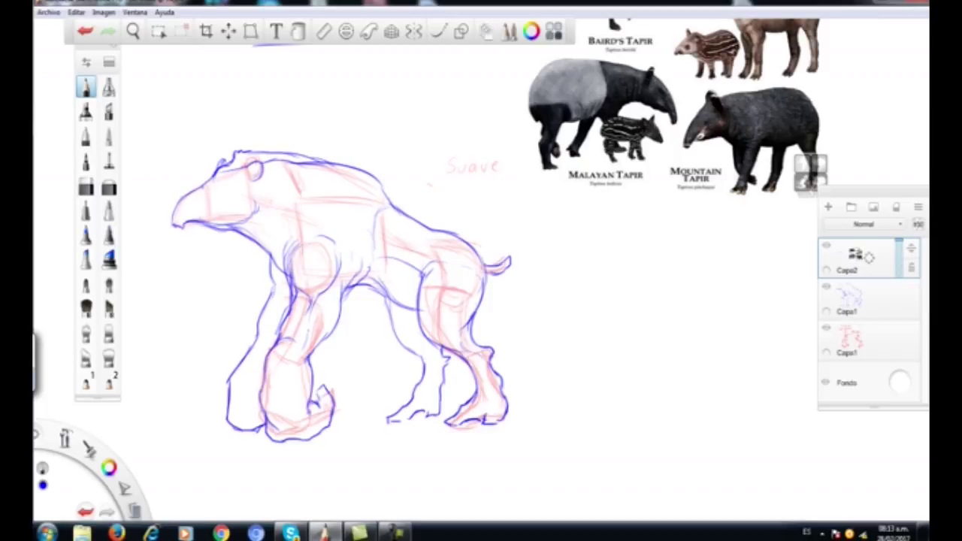
mouse_move(582, 240)
left_mouse_down()
mouse_move(584, 263)
mouse_move(586, 245)
mouse_move(602, 234)
mouse_move(614, 241)
left_mouse_up()
left_click_drag(632, 232, 633, 241)
left_click_drag(645, 228, 639, 242)
mouse_move(647, 221)
left_mouse_down()
mouse_move(606, 222)
mouse_move(576, 252)
mouse_move(657, 254)
left_mouse_up()
key("space")
left_click_drag(636, 112, 499, 224)
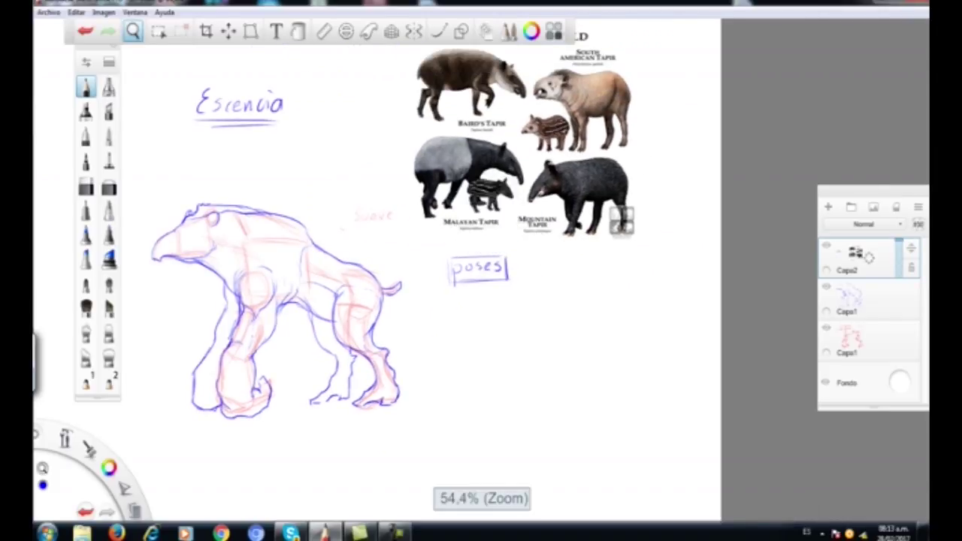
left_click_drag(443, 204, 460, 180)
left_click_drag(498, 279, 610, 213)
left_click_drag(370, 203, 415, 228)
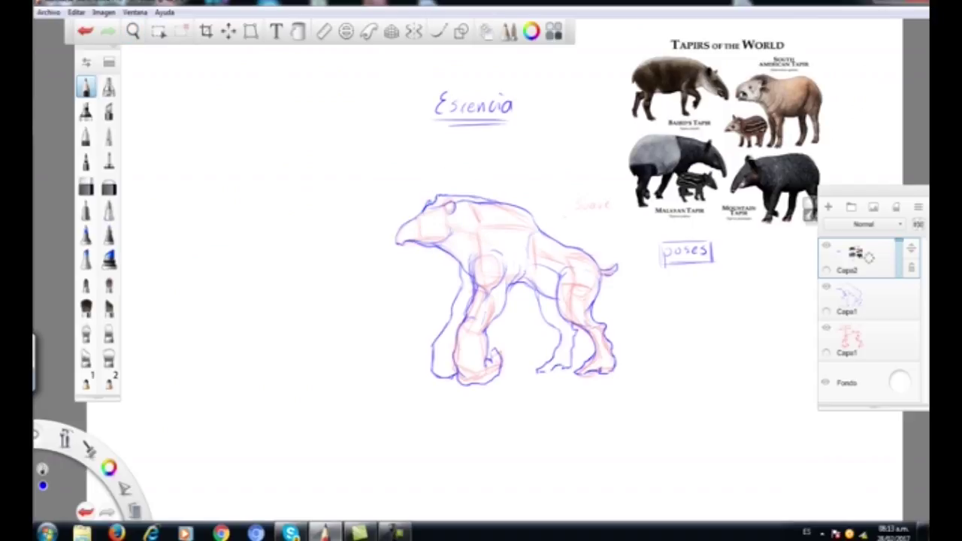
key("space")
left_click_drag(402, 156, 436, 165)
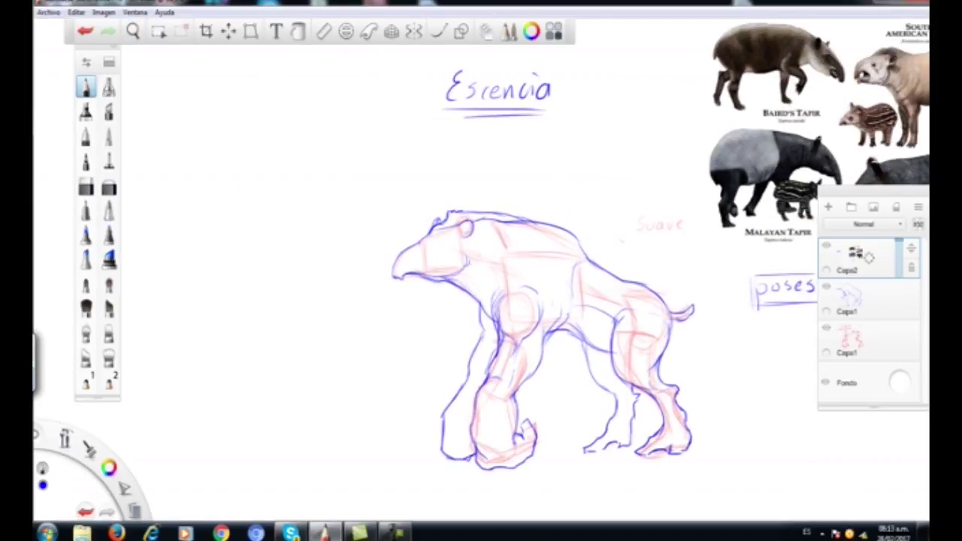